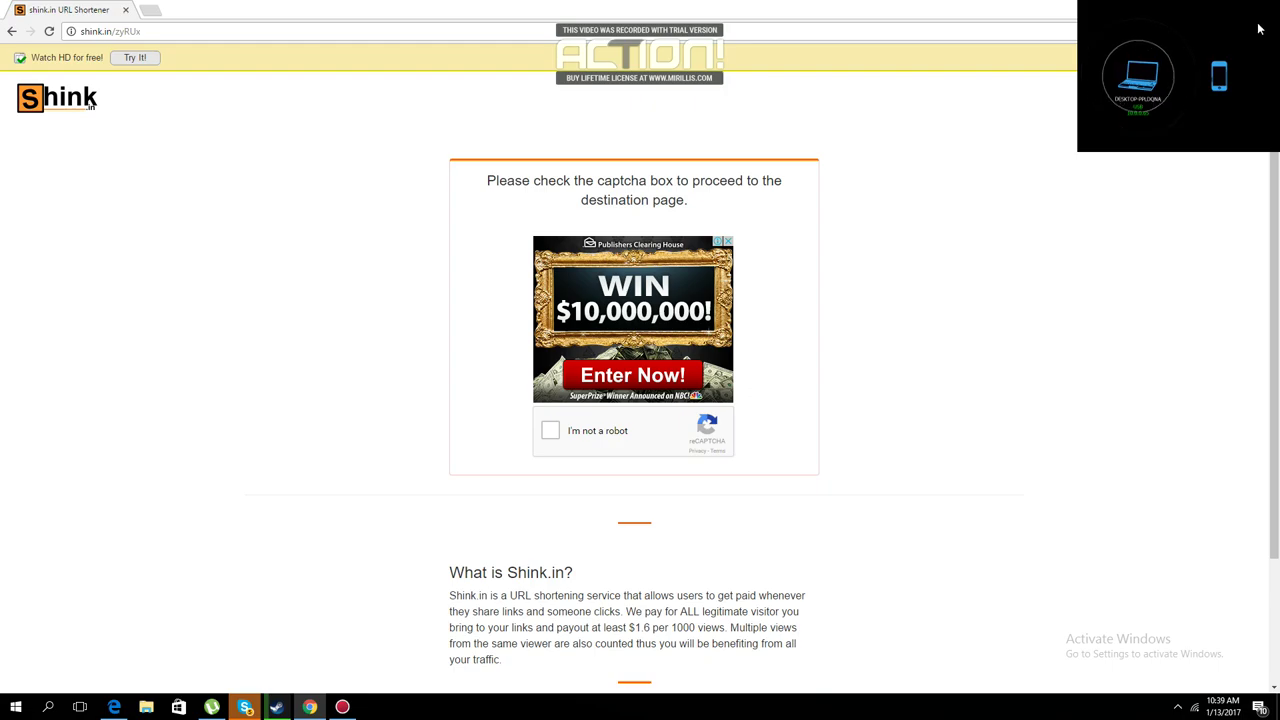
Complete the captcha check on the shortened link page and get the link to reach the MEGA download page.
left_click(566, 437)
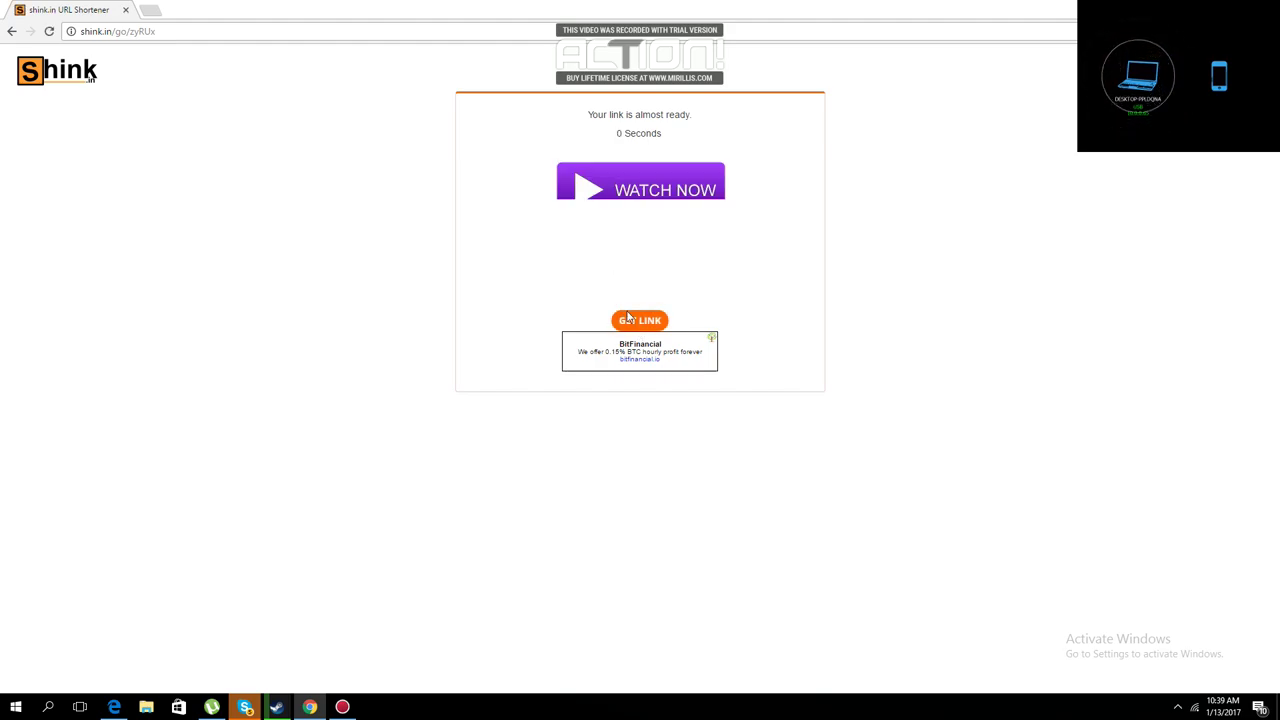
left_click(633, 321)
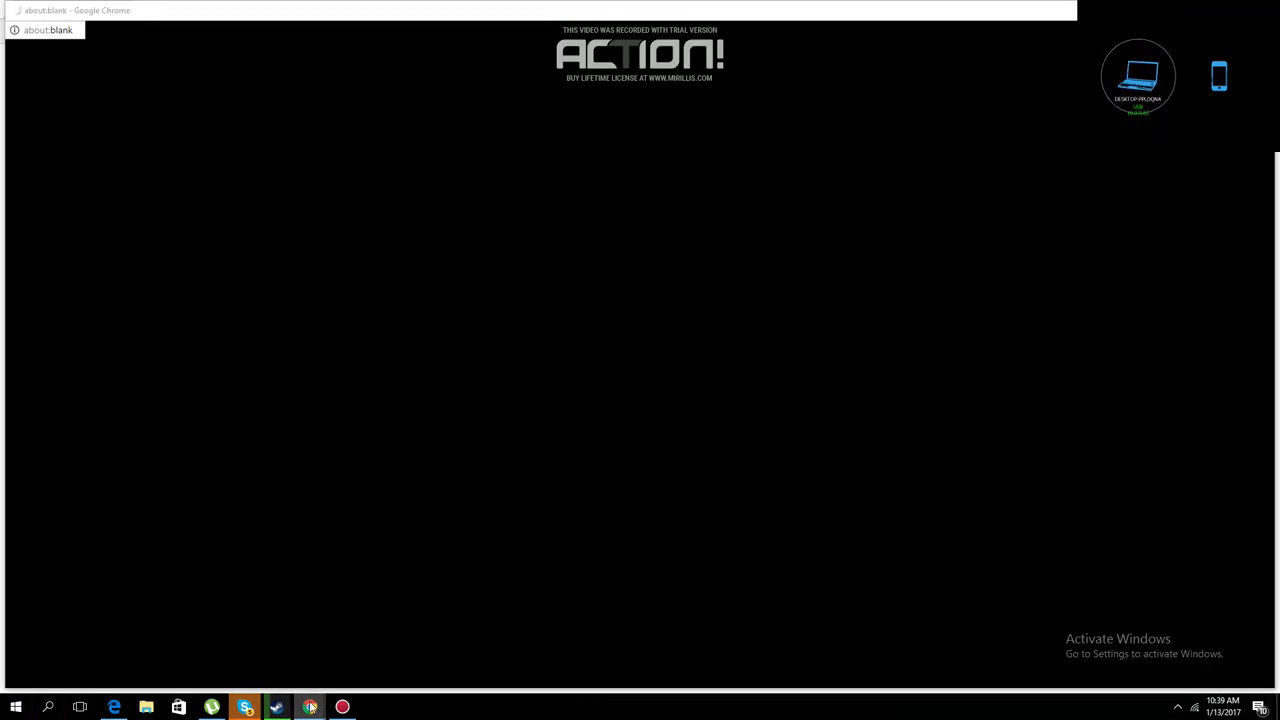
mouse_move(310, 707)
left_click(440, 605)
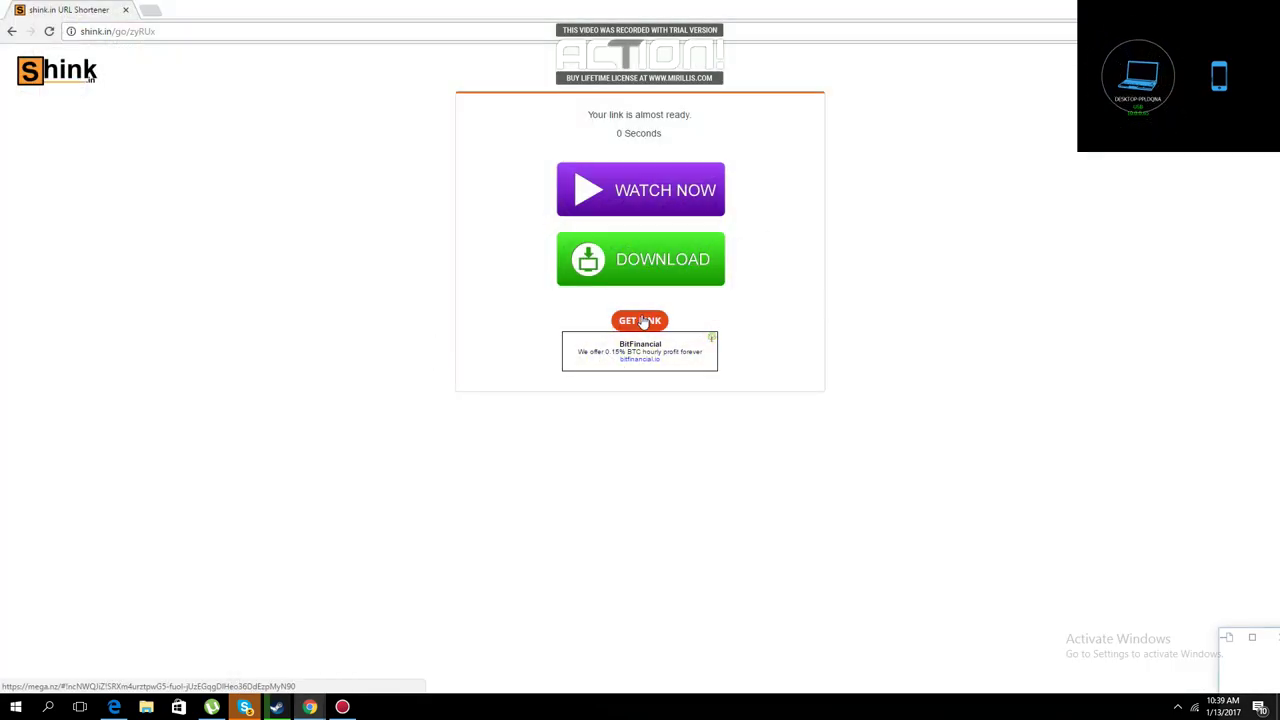
left_click(644, 320)
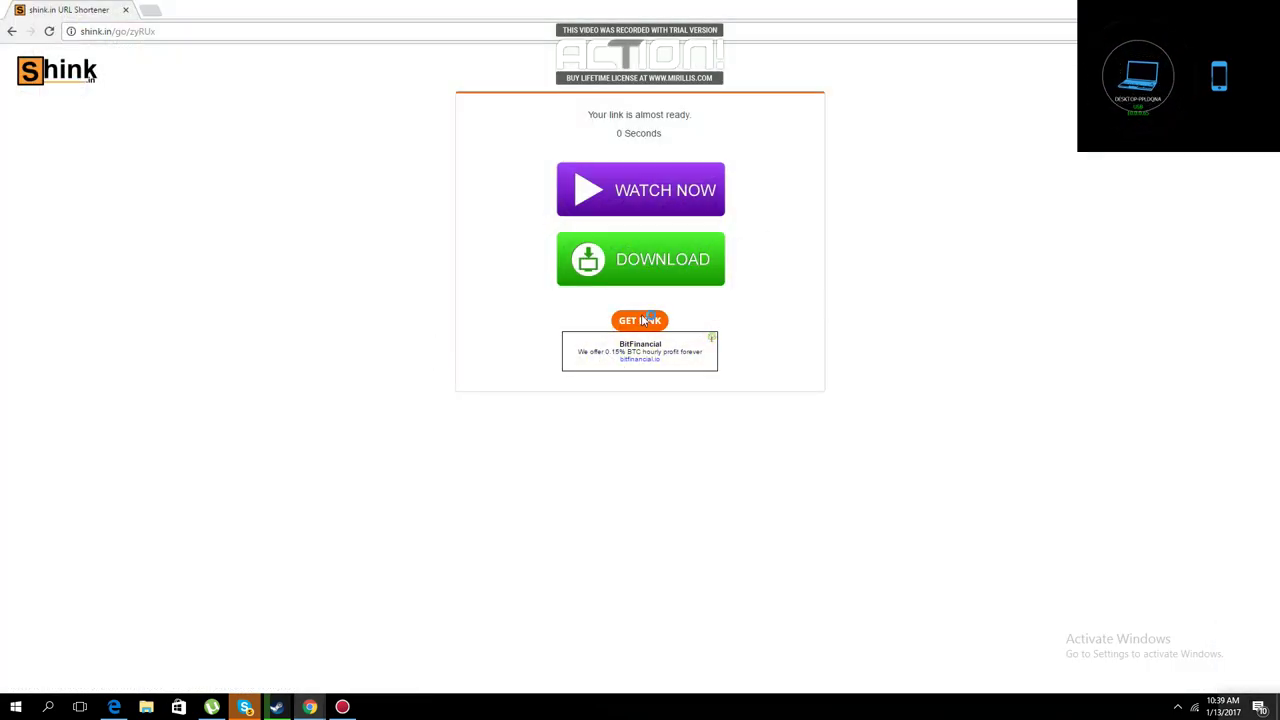
left_click(644, 320)
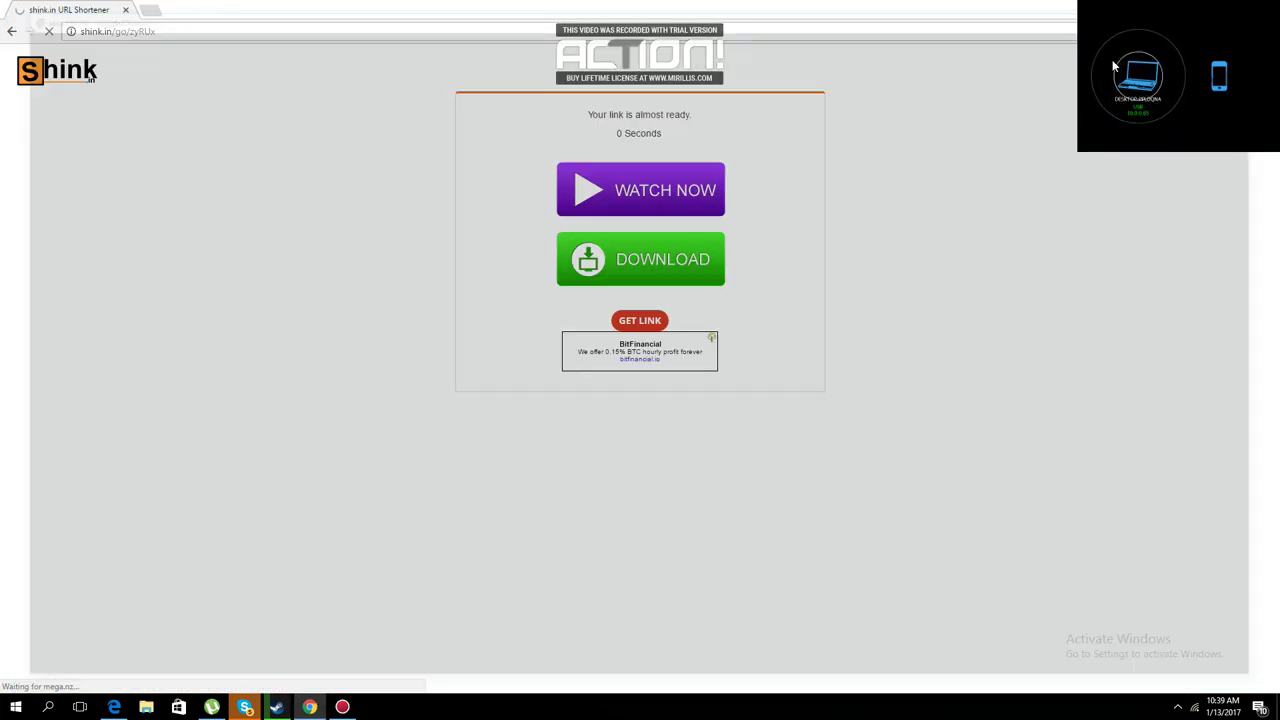
left_click(640, 320)
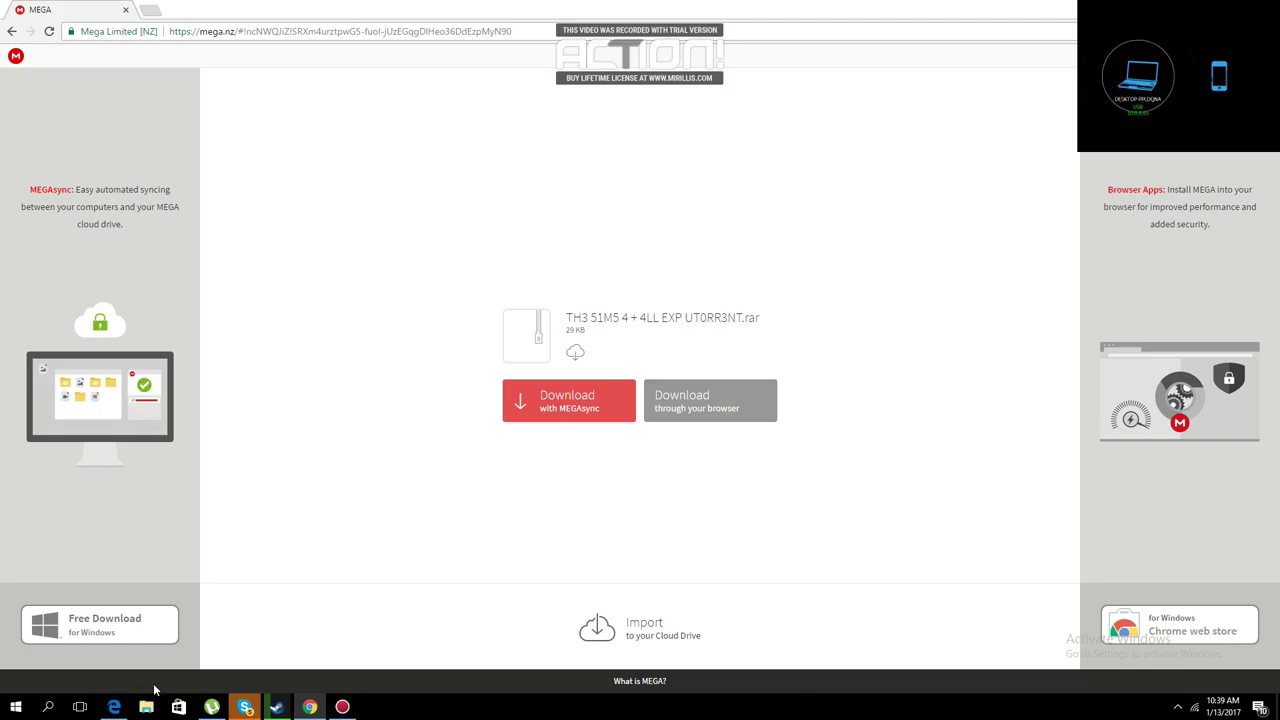
Switch to File Explorer and open the archive "TH3 51M5 4 + 4LL EXP UT0RR3NT.rar" from the Downloads folder.
key("super+e")
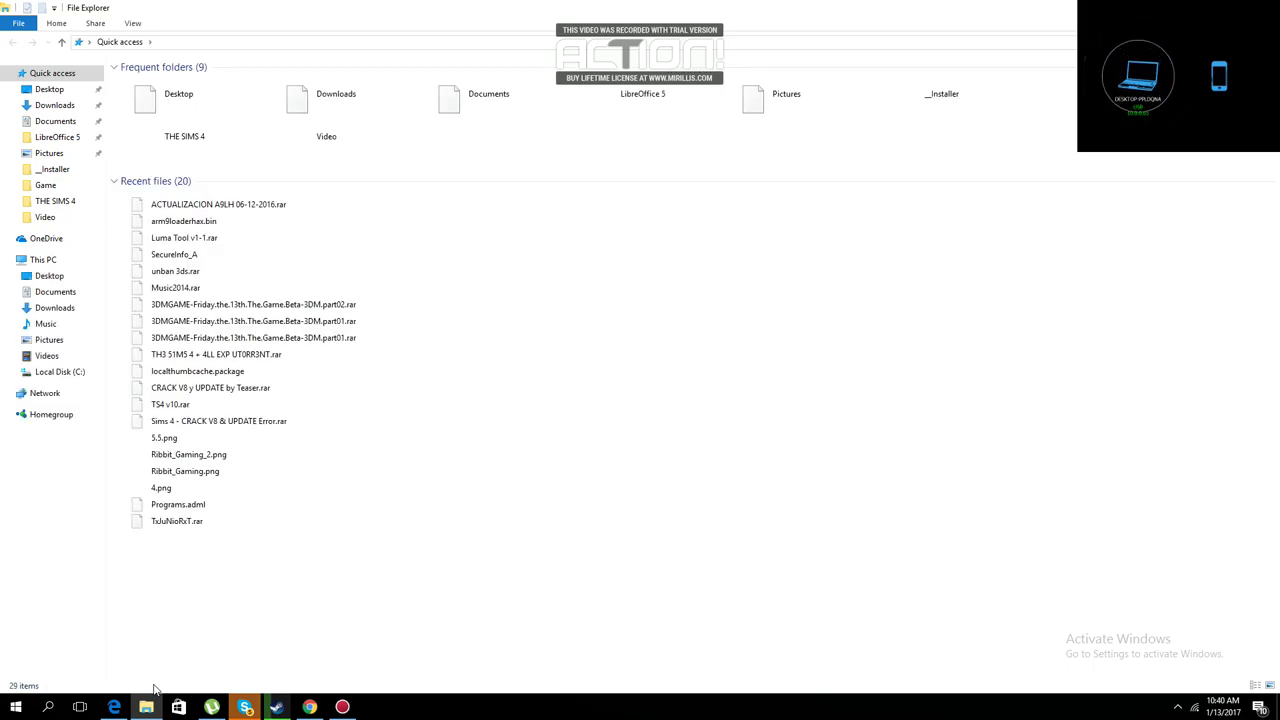
left_click(52, 105)
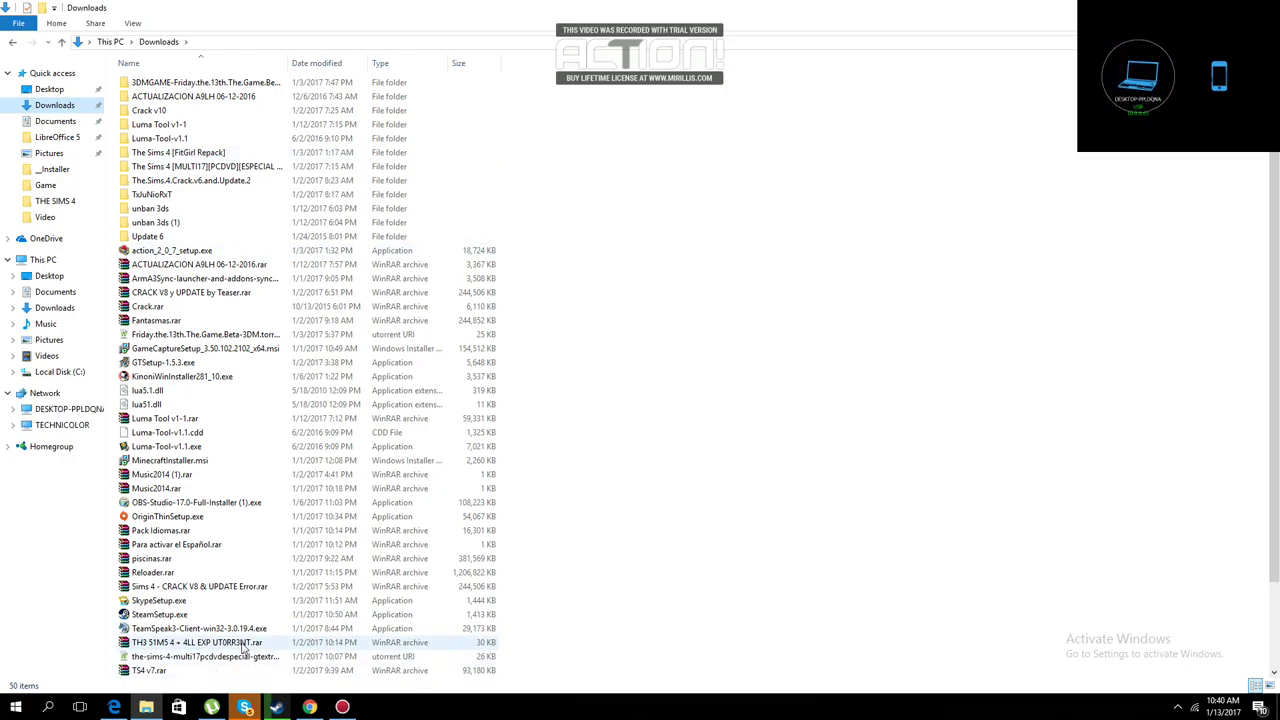
left_click(242, 645)
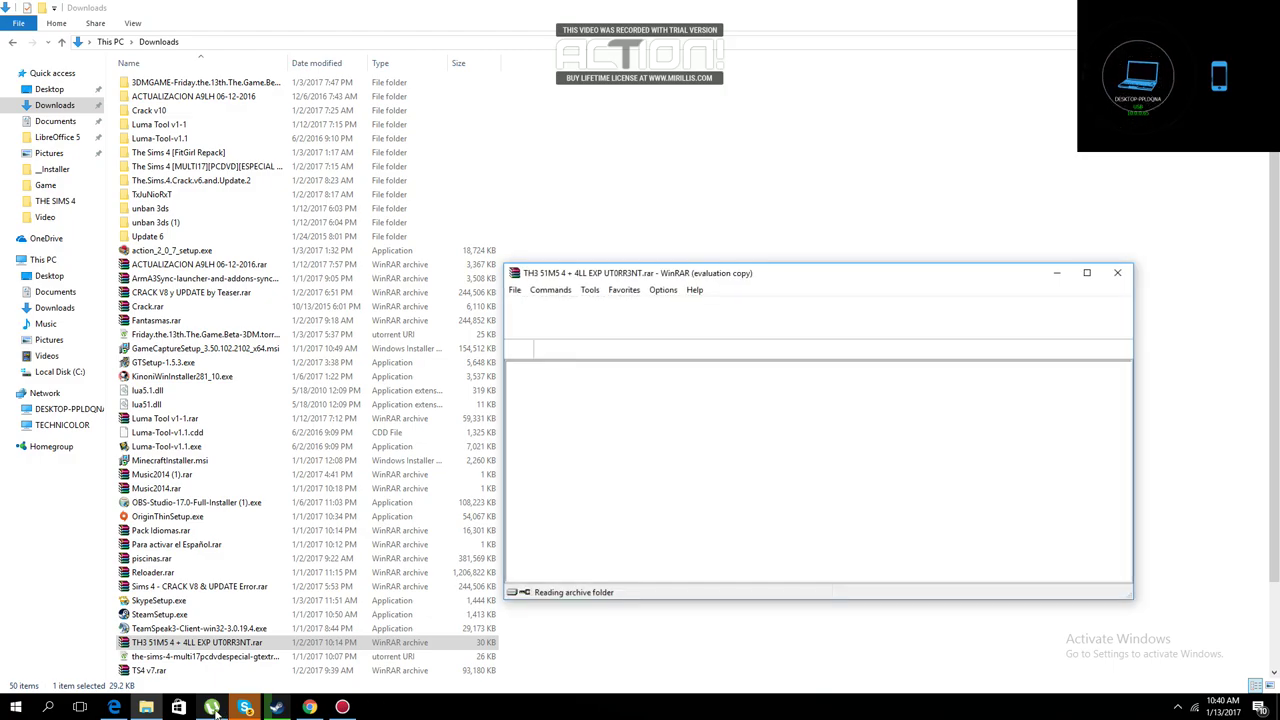
Open the archive's torrent file in µTorrent, dismiss the prompt about loading its trackers, and minimize µTorrent.
left_click(213, 710)
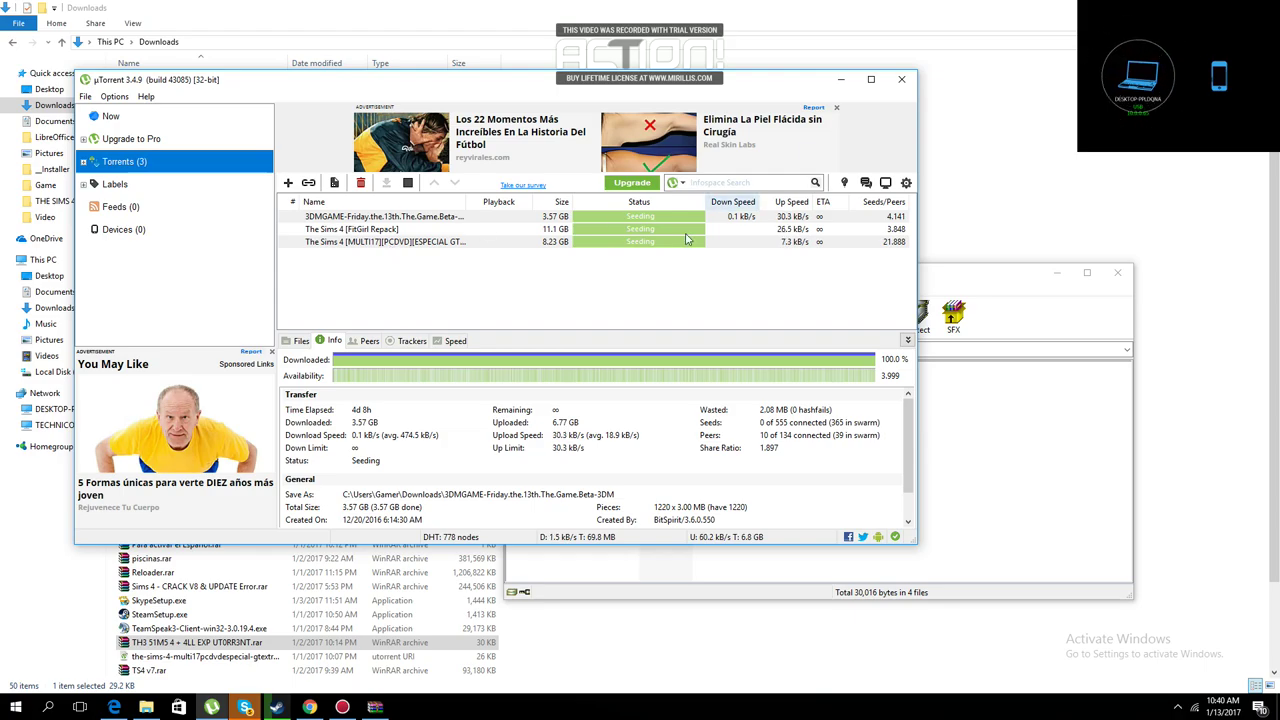
left_click(838, 78)
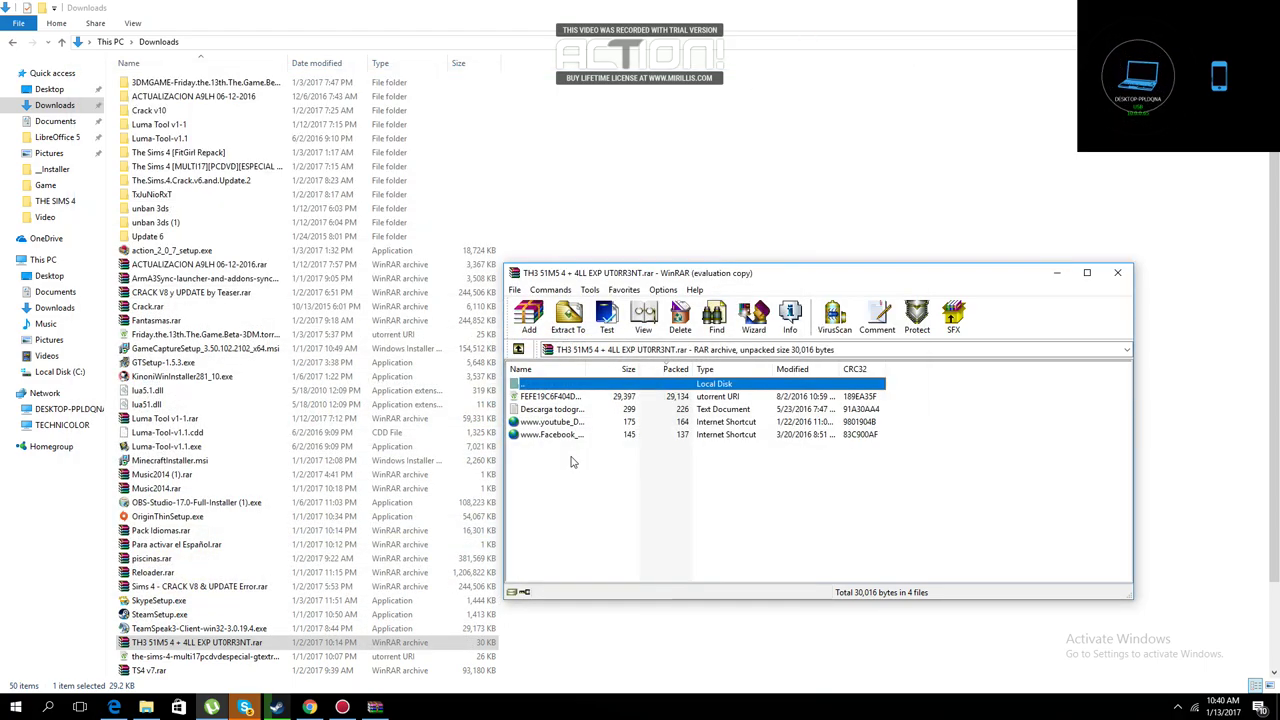
left_click(588, 398)
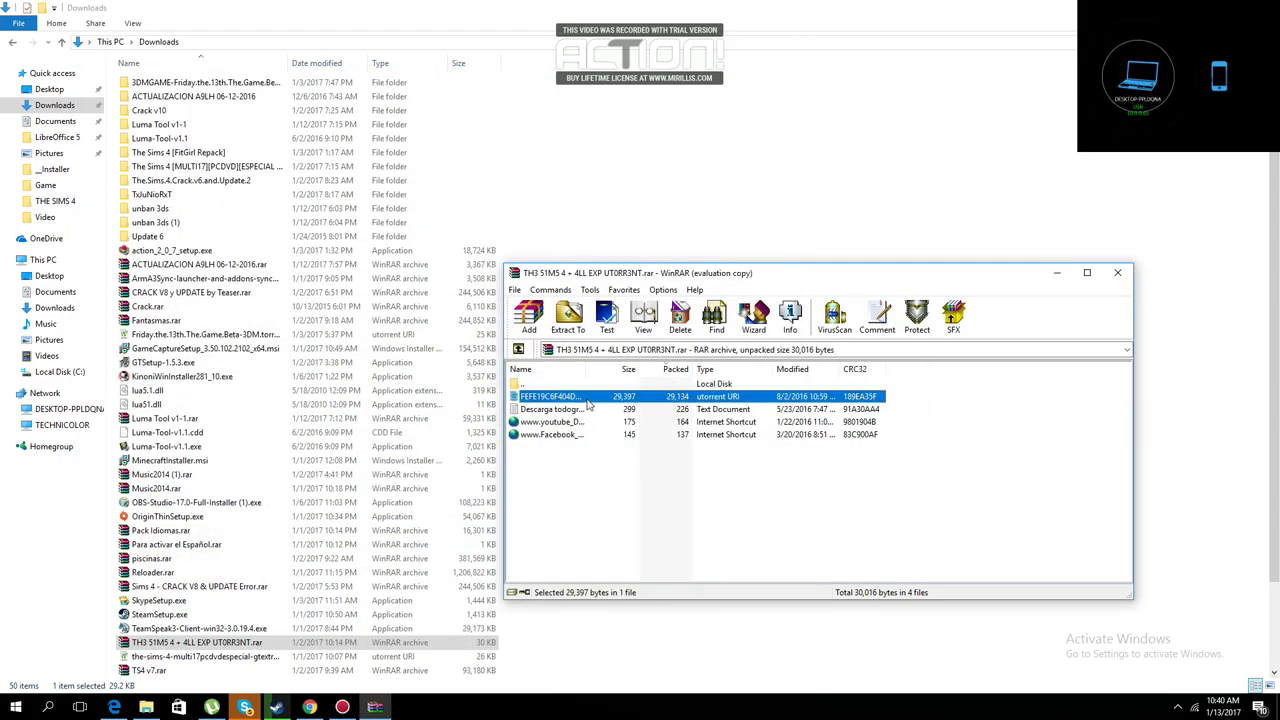
double_click(588, 403)
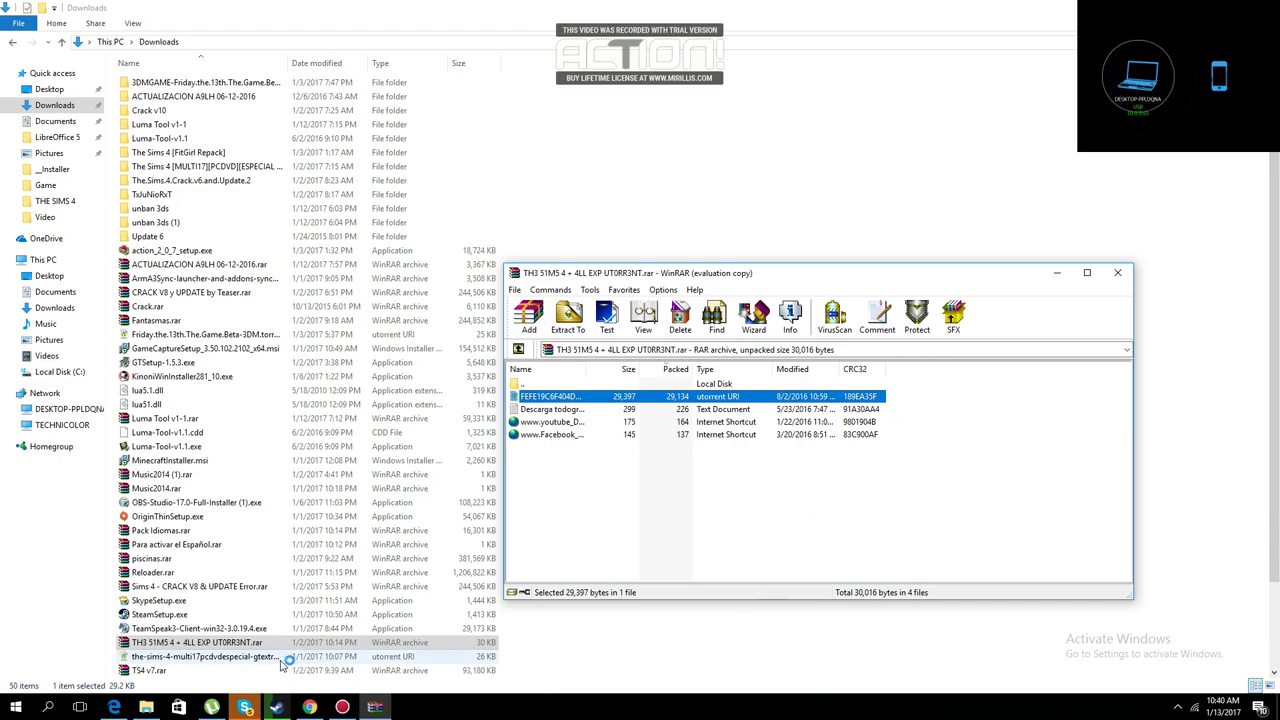
left_click(212, 707)
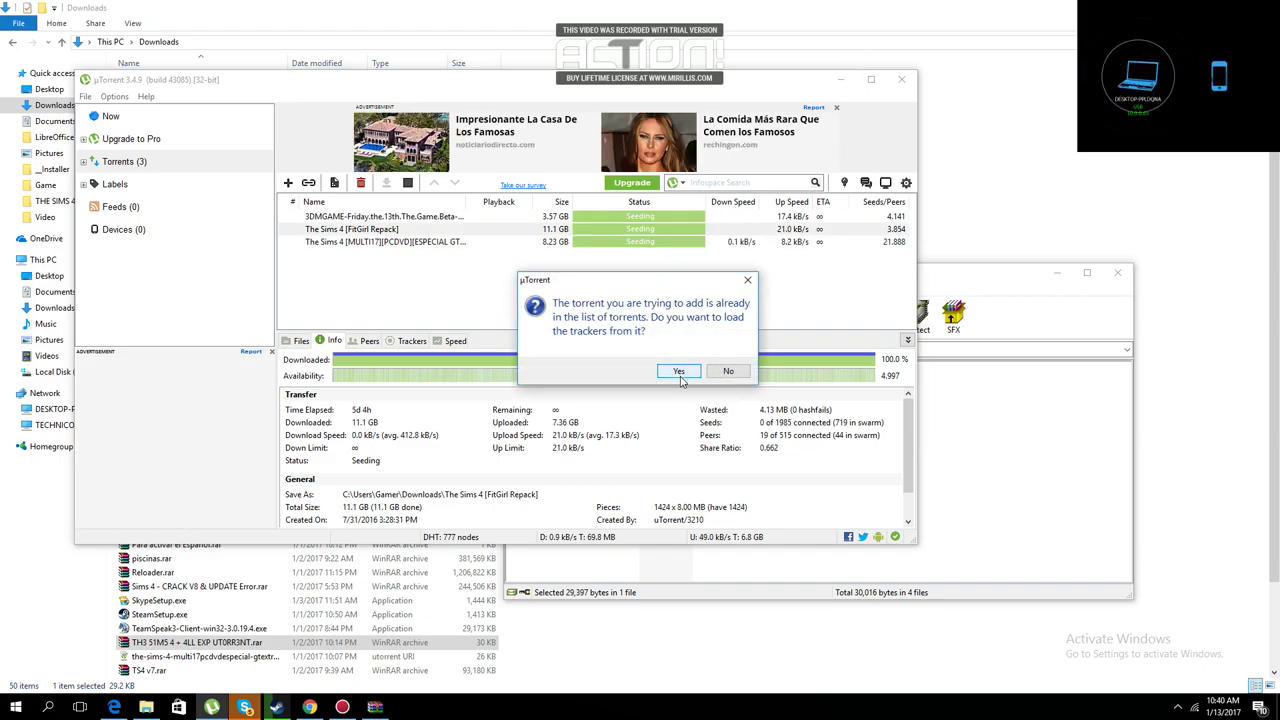
left_click(744, 280)
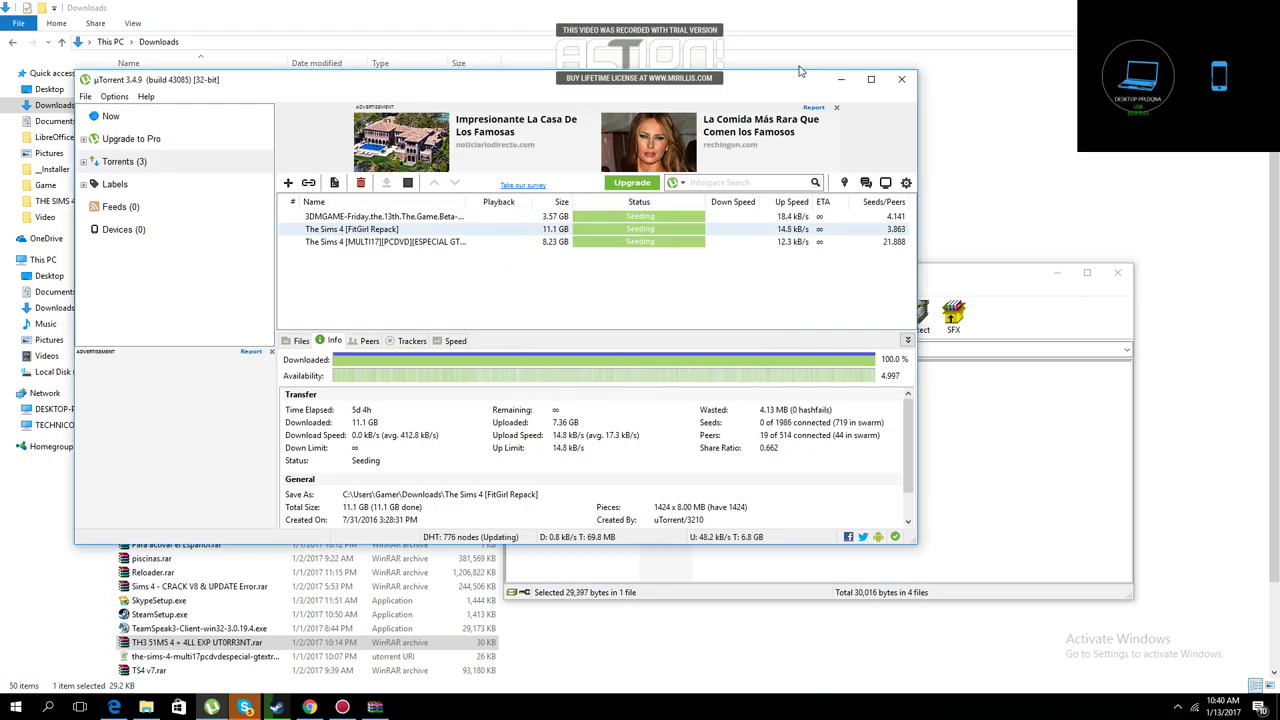
left_click(840, 79)
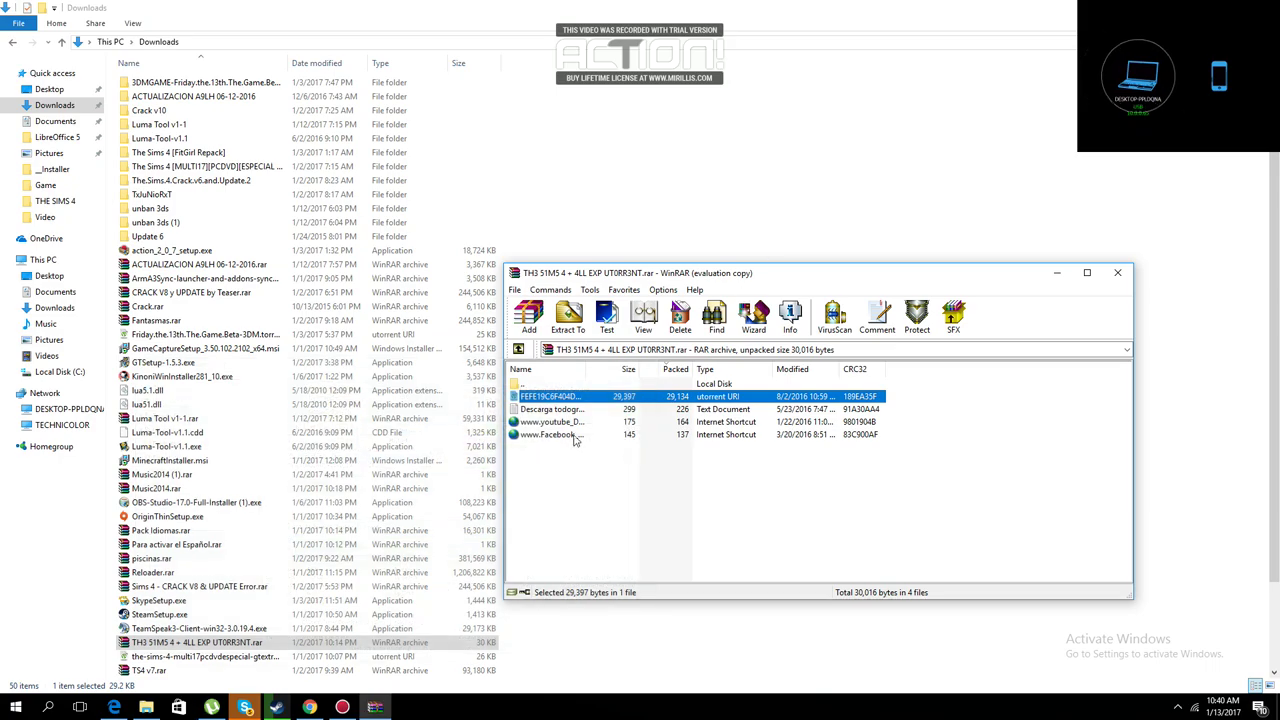
Look at the contents of the "The Sims 4 [FitGirl Repack]" folder in Downloads and return to the Downloads list.
left_click(146, 707)
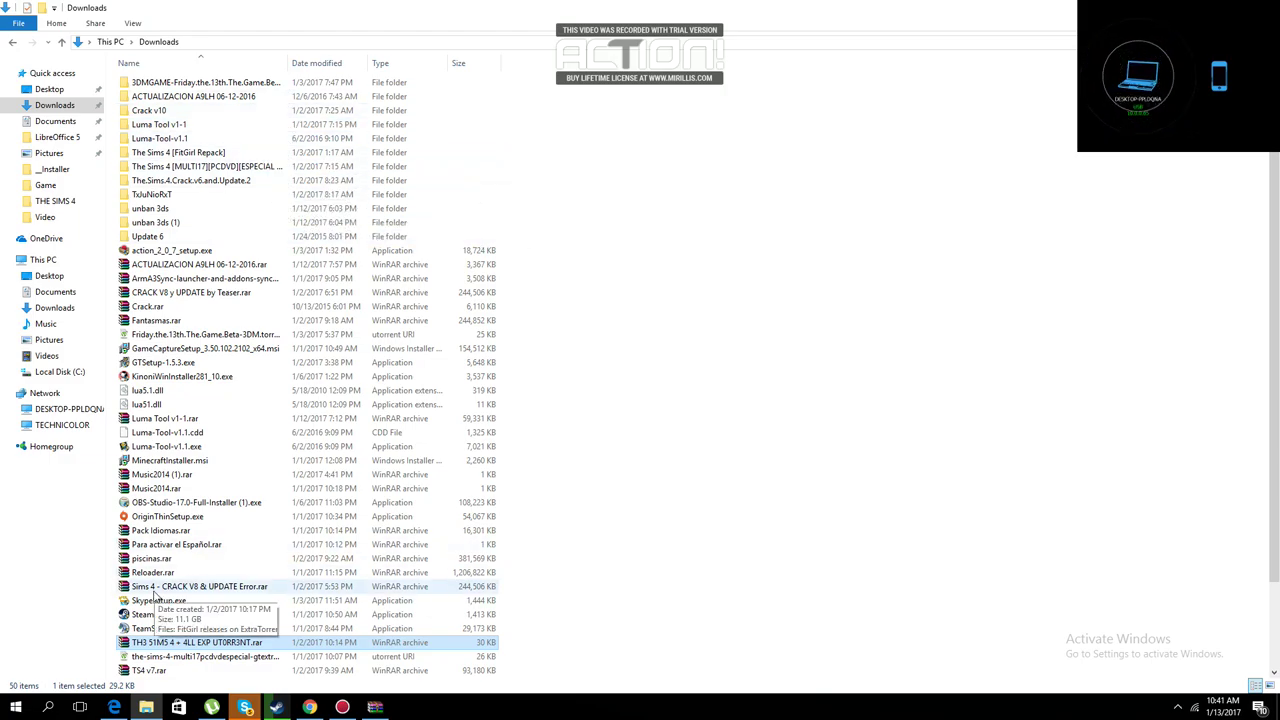
scroll(170, 620, "down", 3)
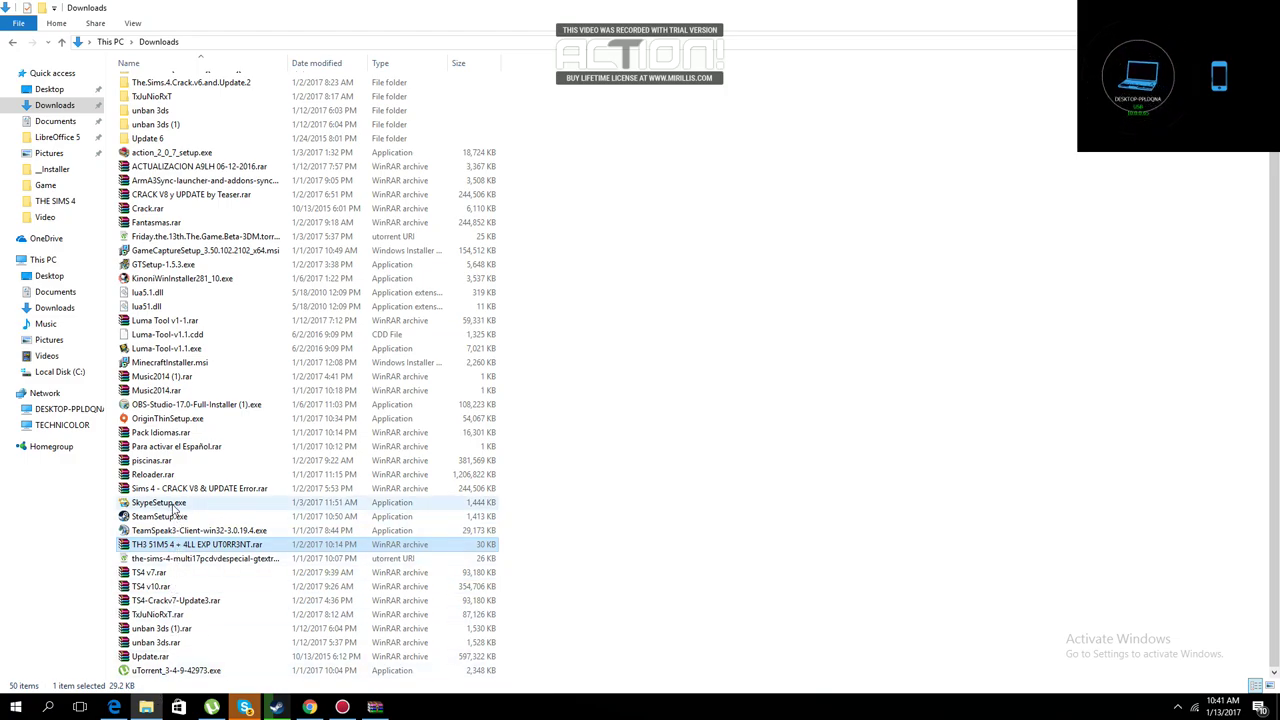
scroll(172, 505, "up", 3)
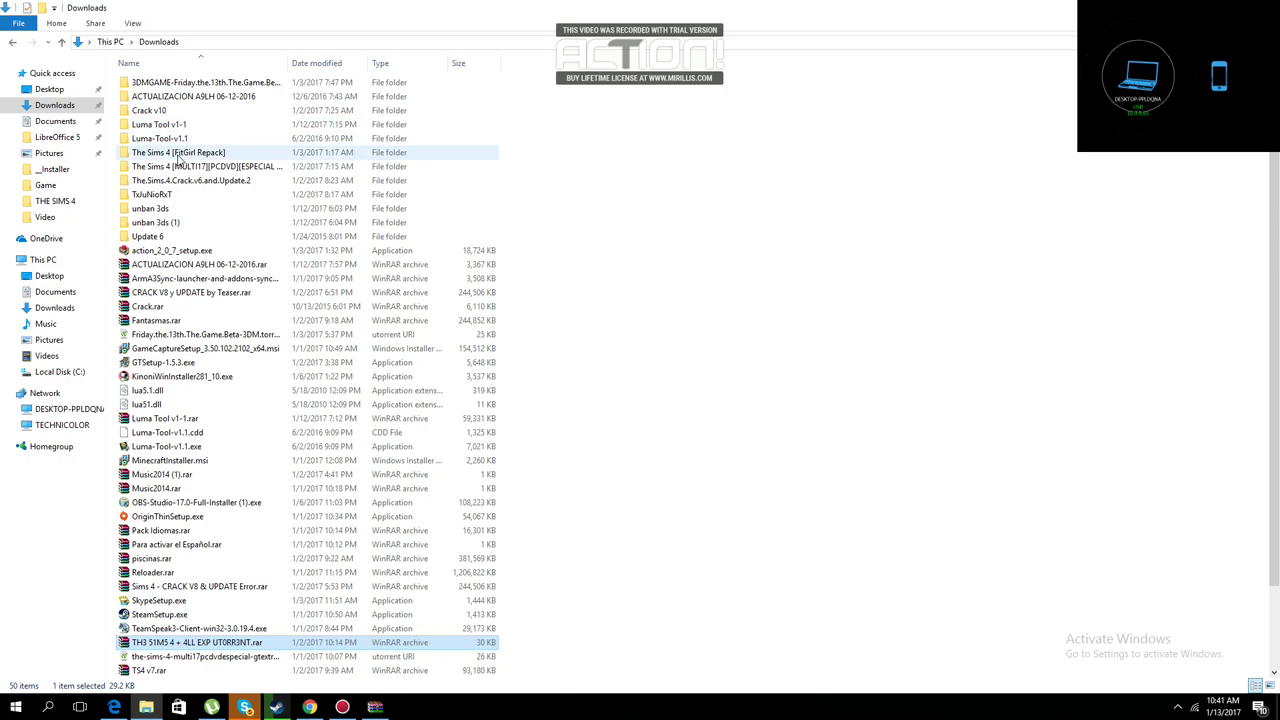
left_click(177, 153)
double_click(172, 152)
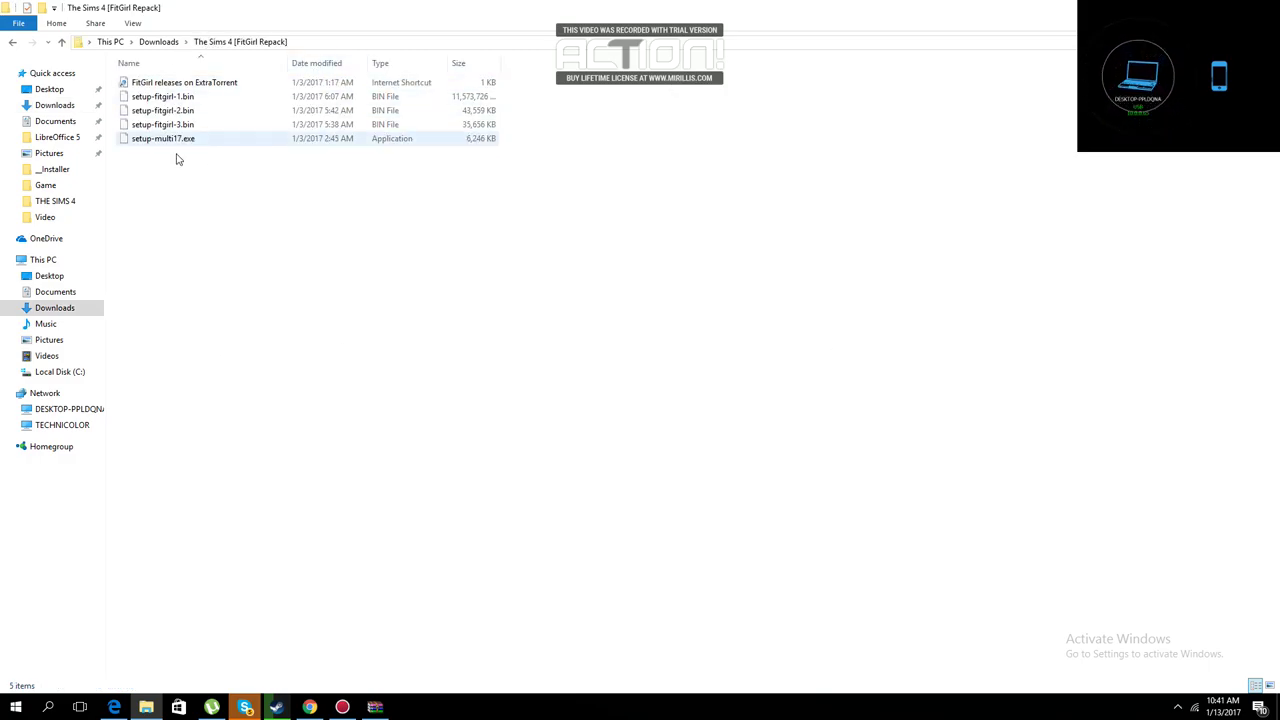
left_click_drag(160, 266, 194, 337)
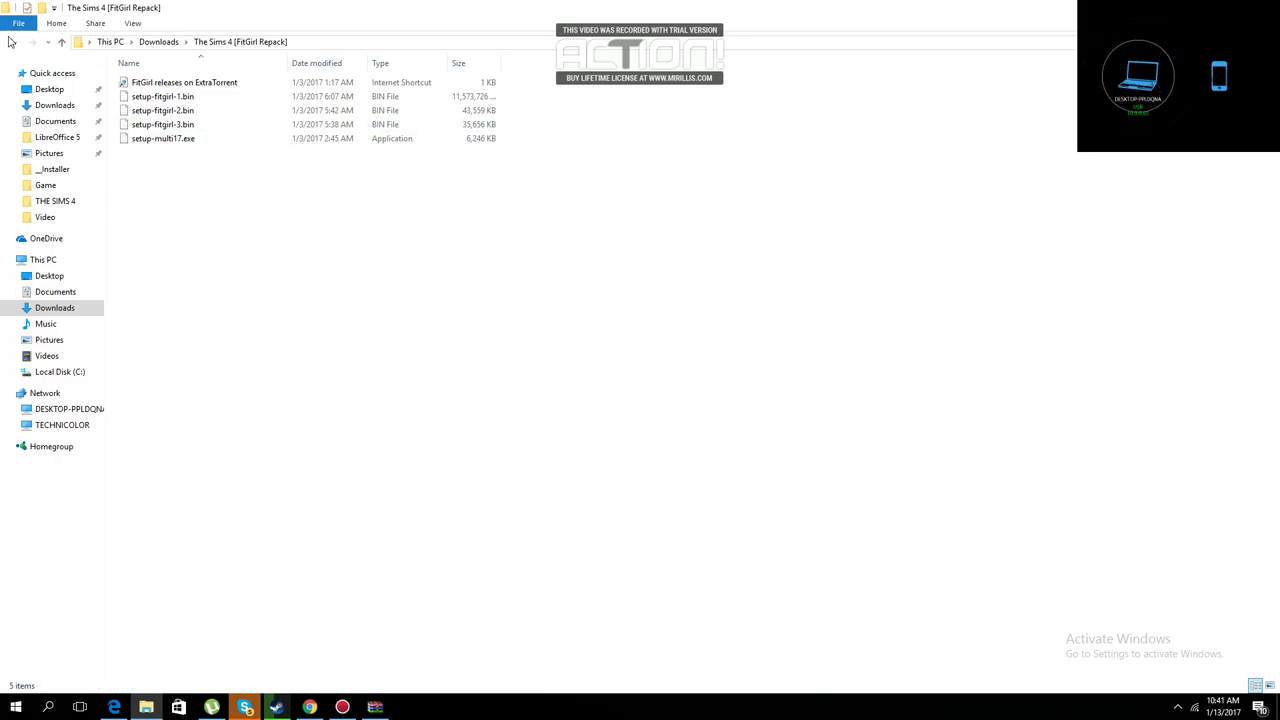
left_click(12, 43)
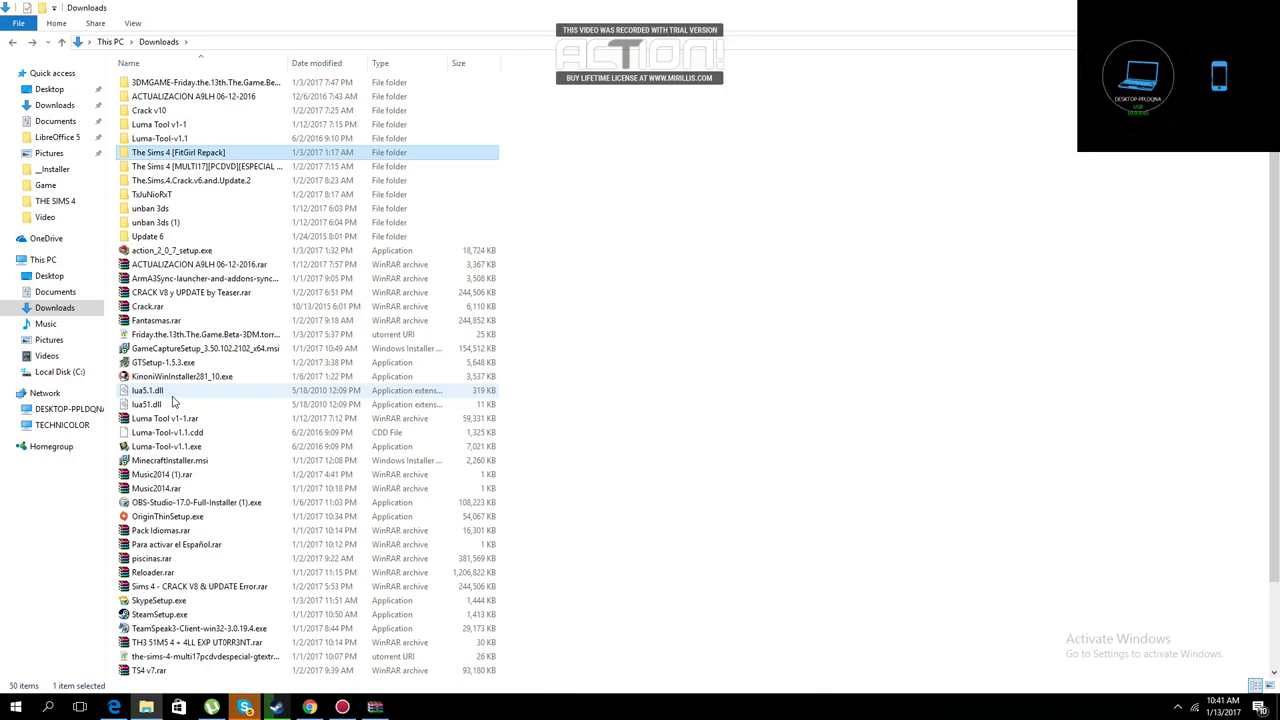
Browse the Downloads list, look through the files in the "The Sims 4 [MULTI17]" folder, and return to Downloads.
scroll(172, 401, "down", 2)
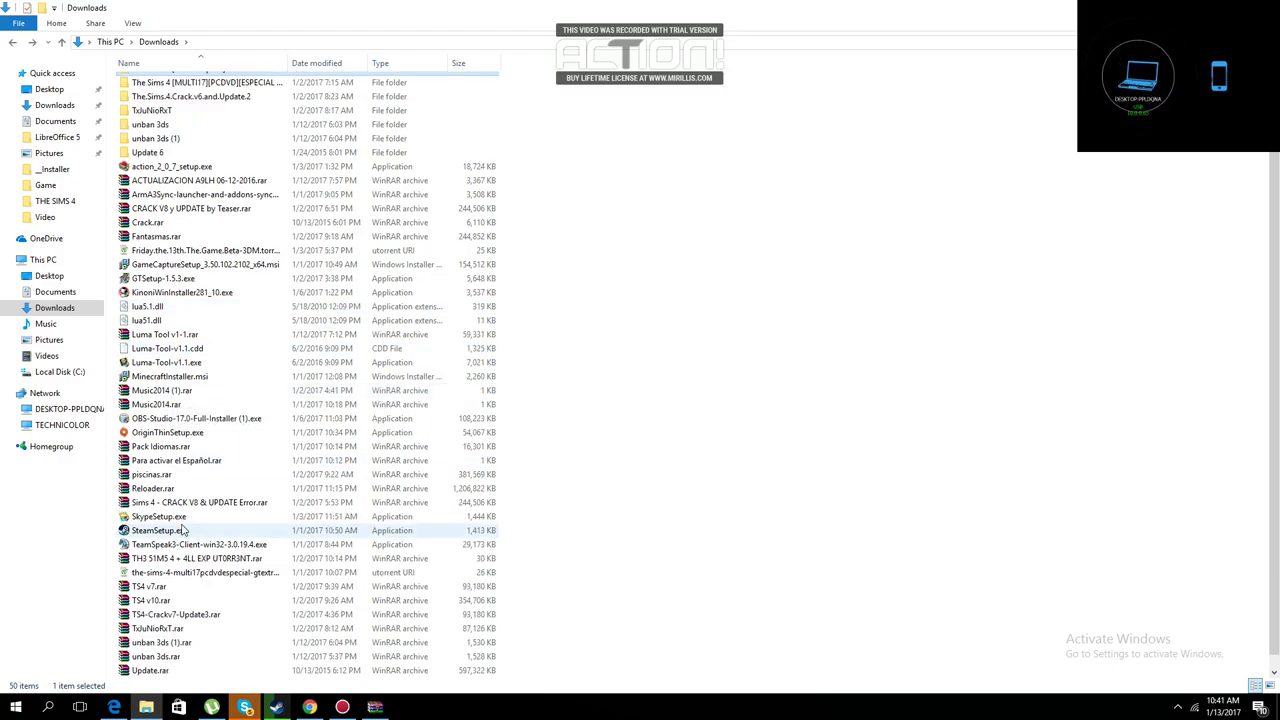
scroll(183, 530, "down", 1)
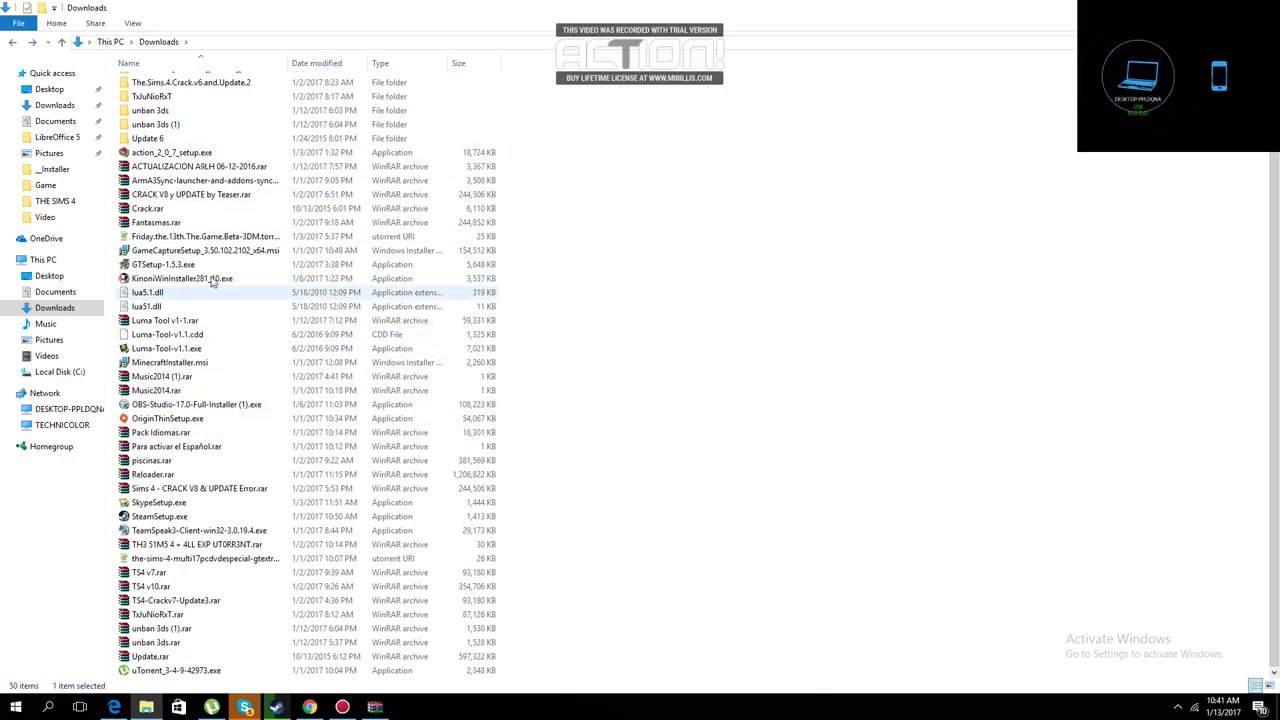
scroll(214, 275, "up", 3)
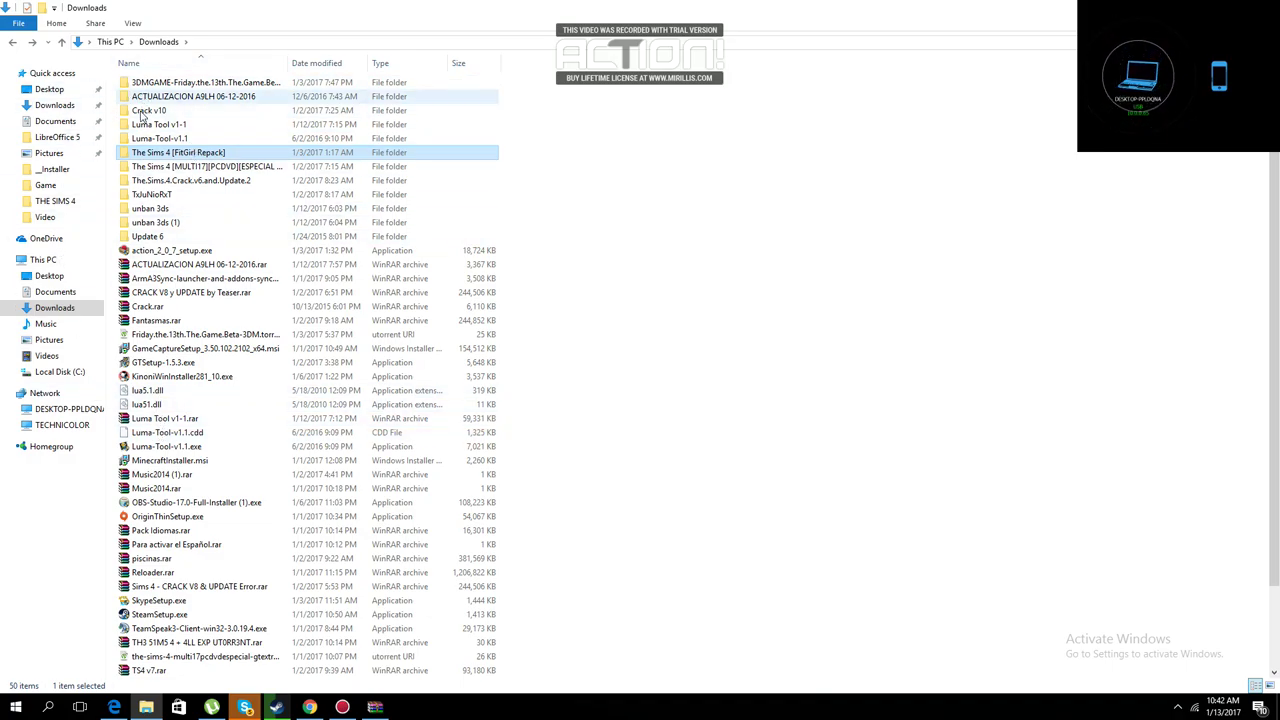
double_click(132, 170)
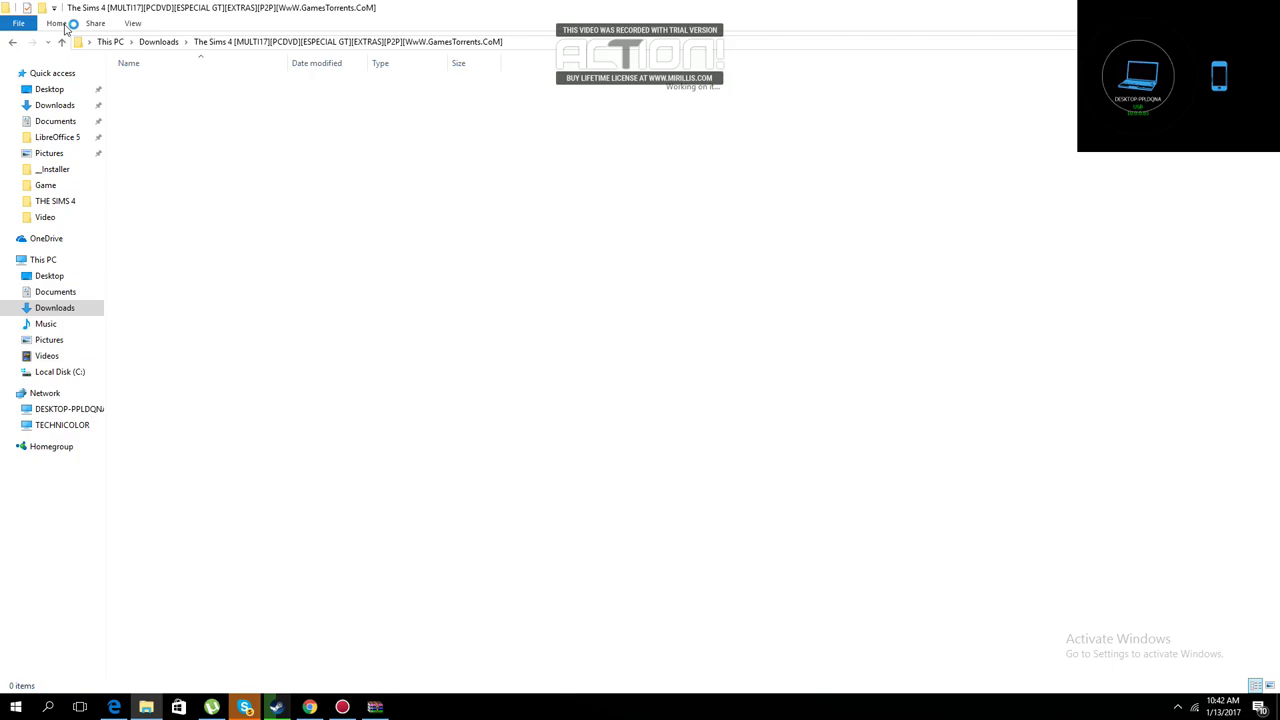
scroll(234, 157, "down", 11)
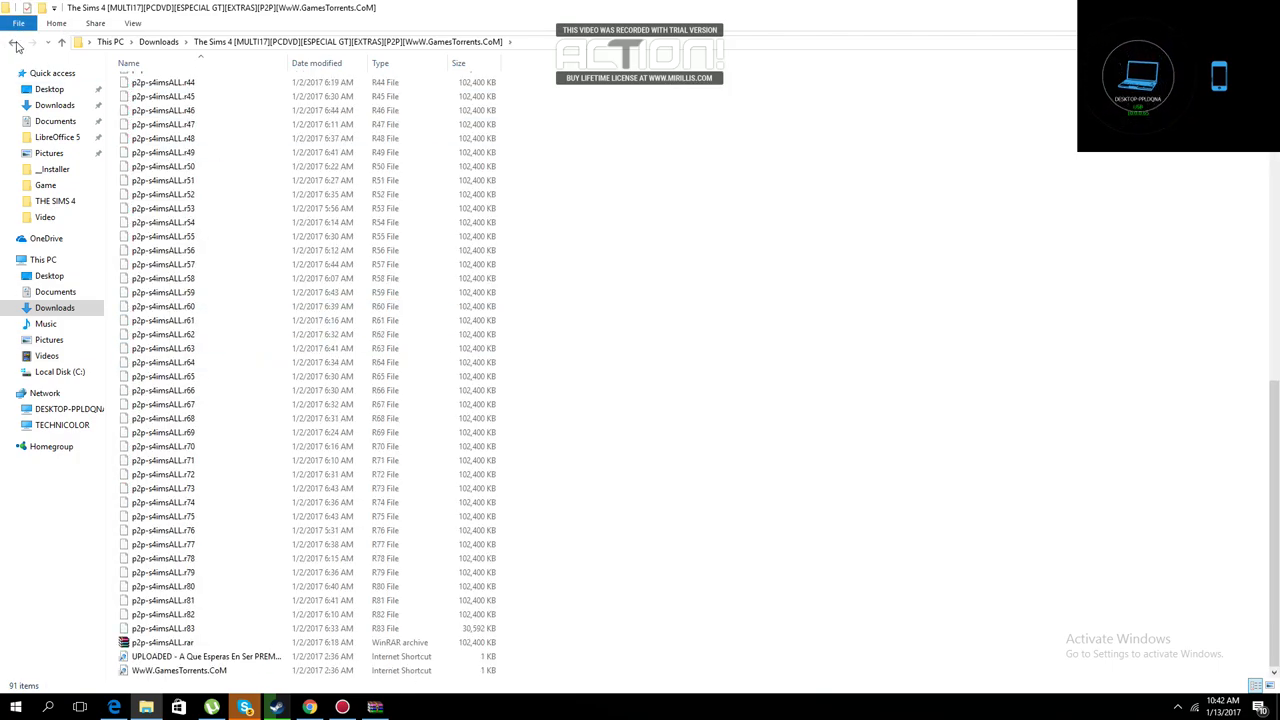
left_click(14, 44)
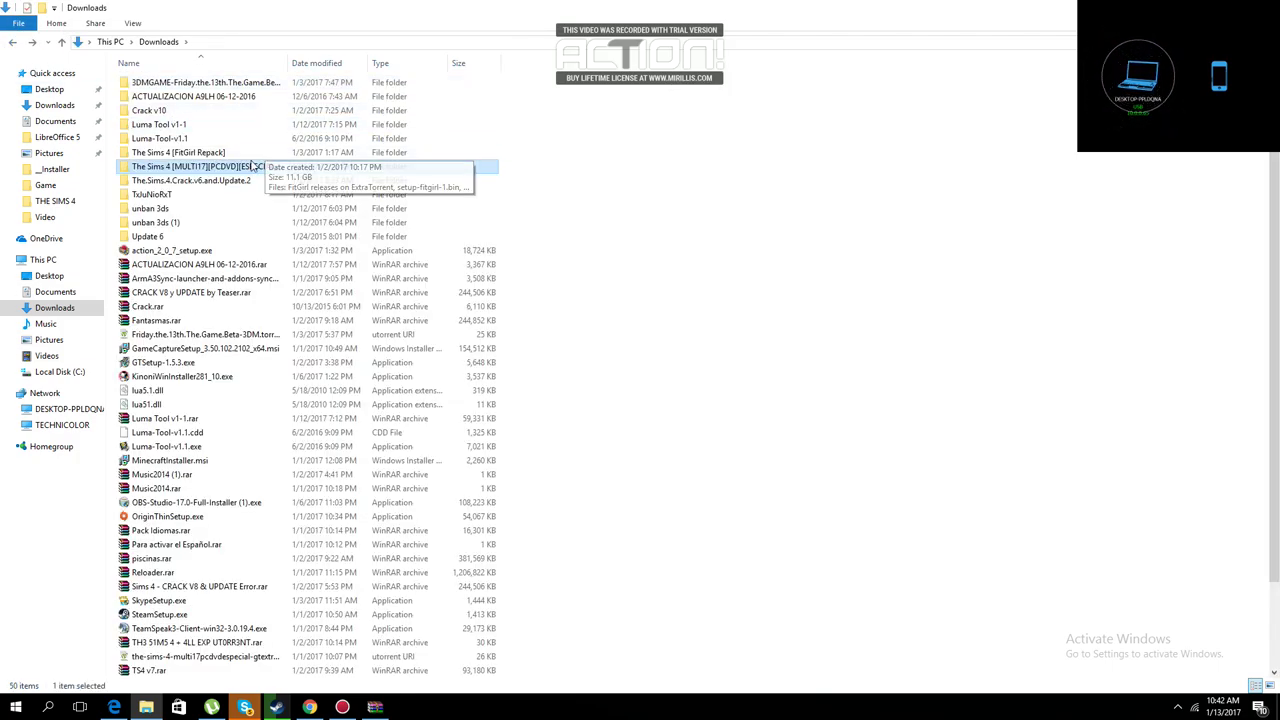
Run setup-multi17.exe from the "The Sims 4 [FitGirl Repack]" folder and allow it to make changes to the device.
left_click(238, 155)
double_click(240, 158)
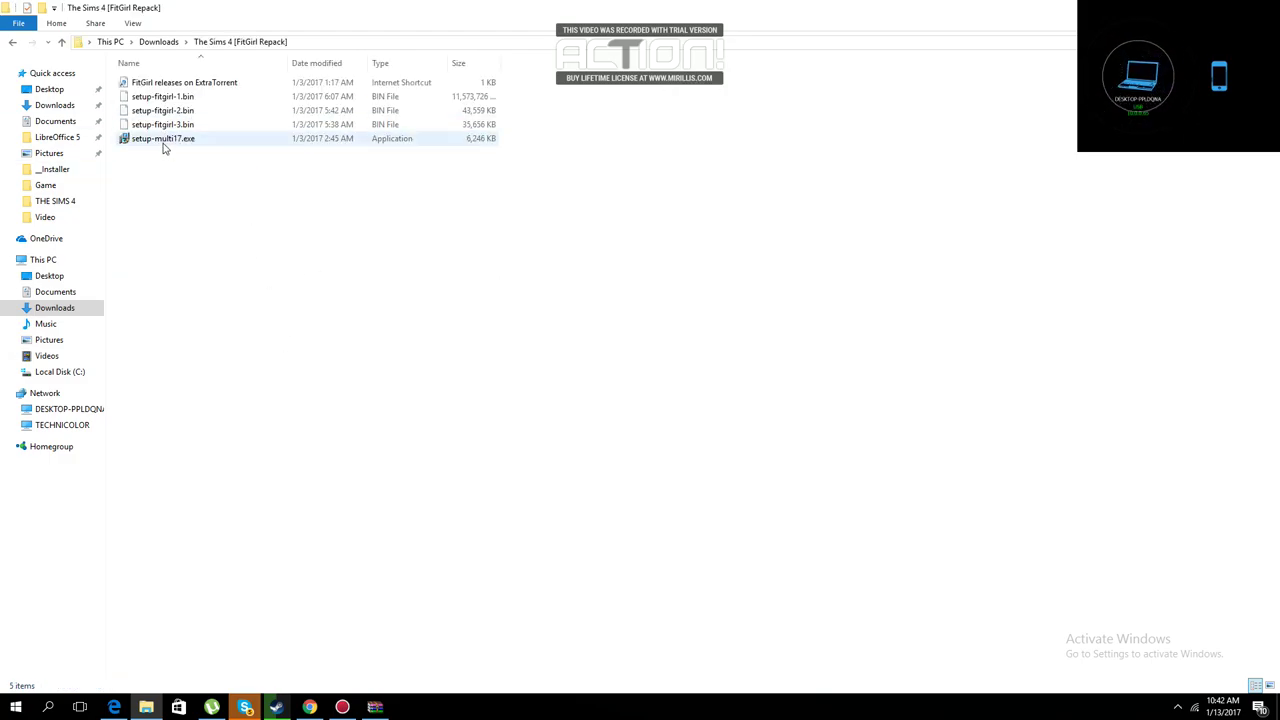
left_click(186, 139)
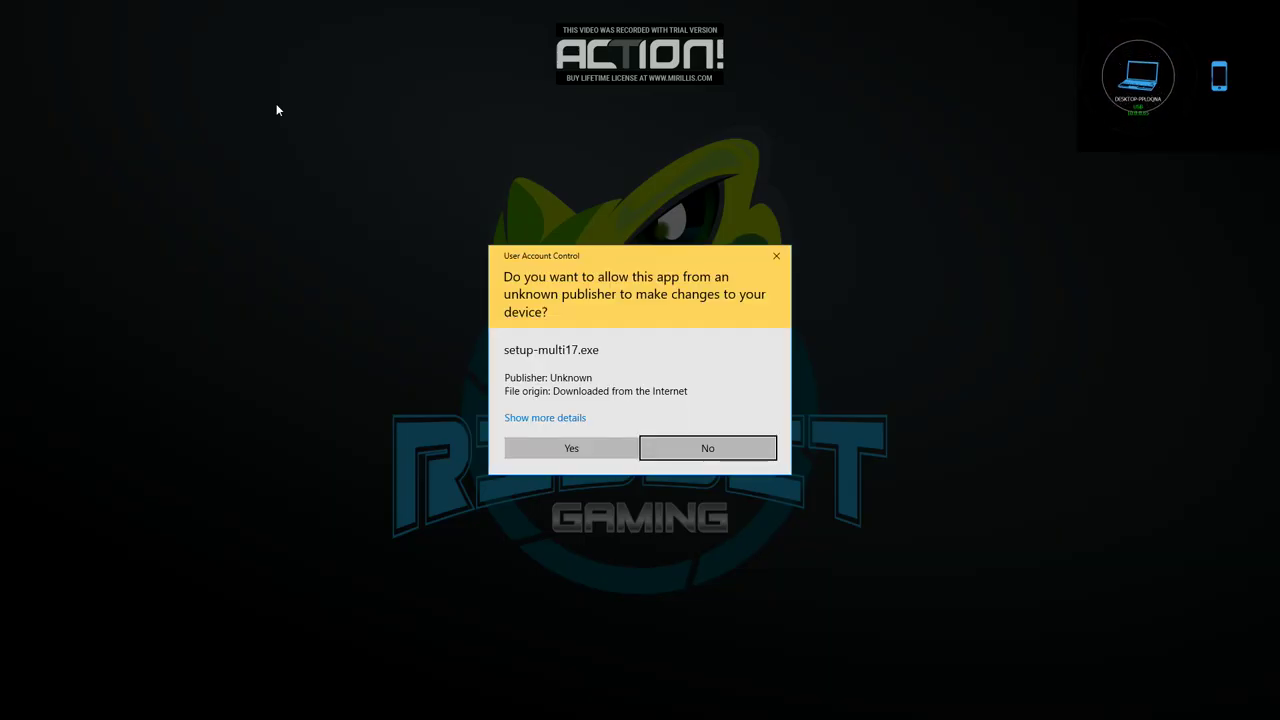
left_click(571, 449)
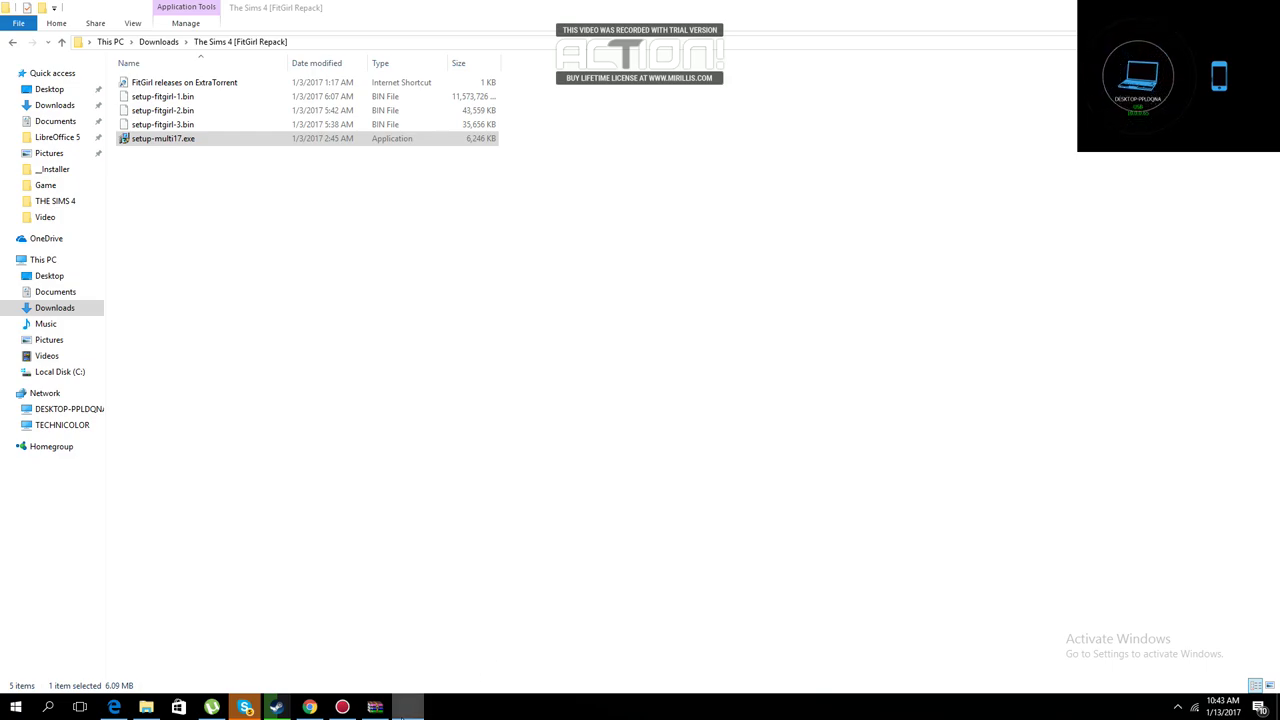
mouse_move(408, 710)
Clear the desktop by minimizing the browser, File Explorer and WinRAR windows.
left_click(1012, 16)
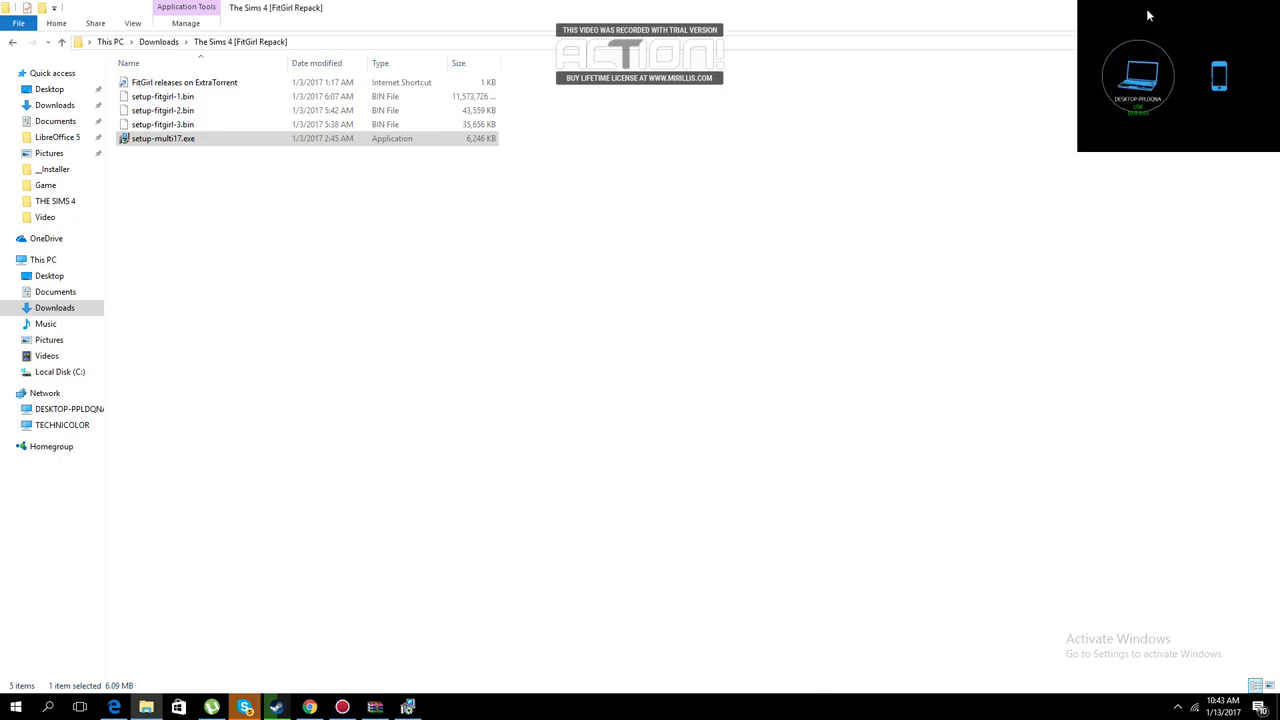
left_click(1232, 6)
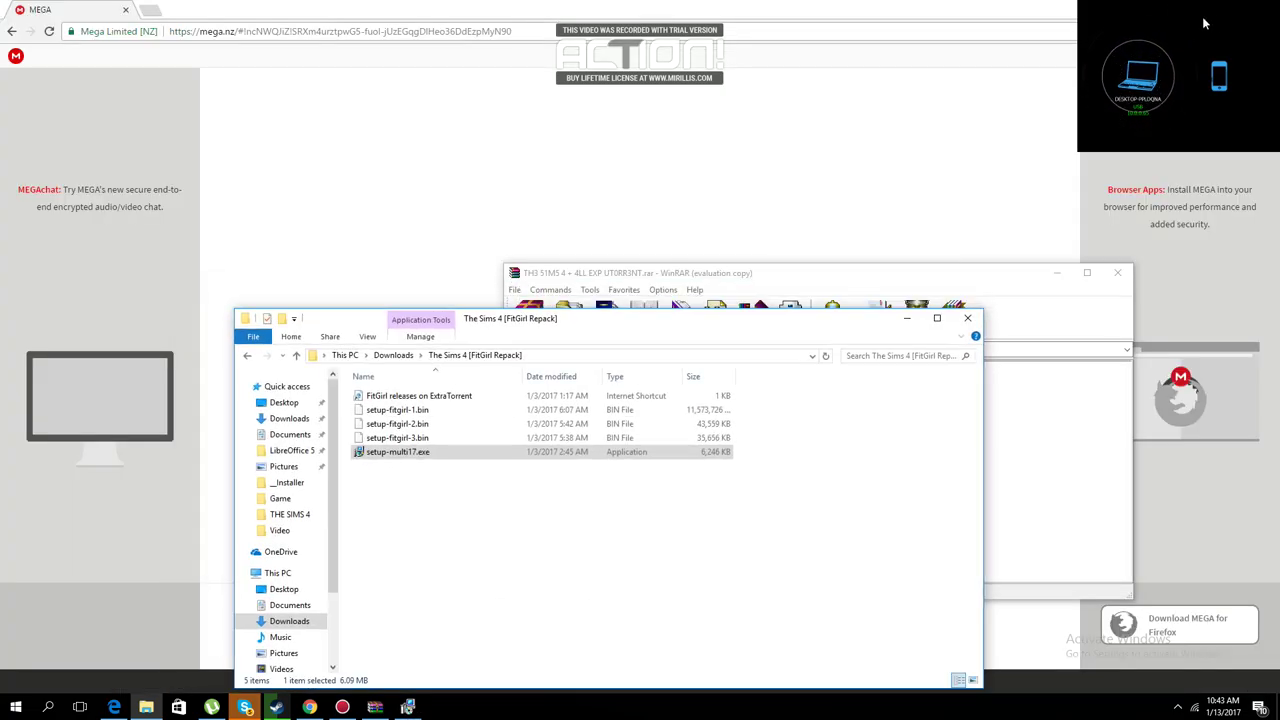
left_click(1218, 8)
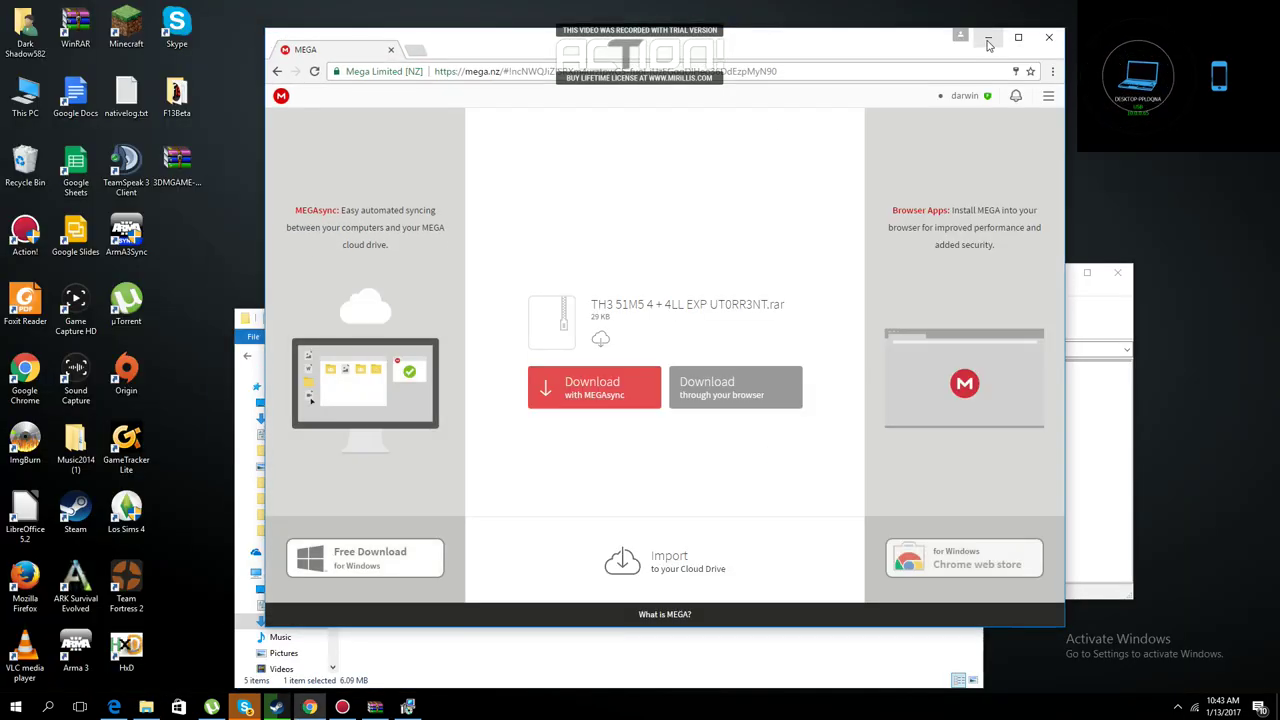
left_click(989, 40)
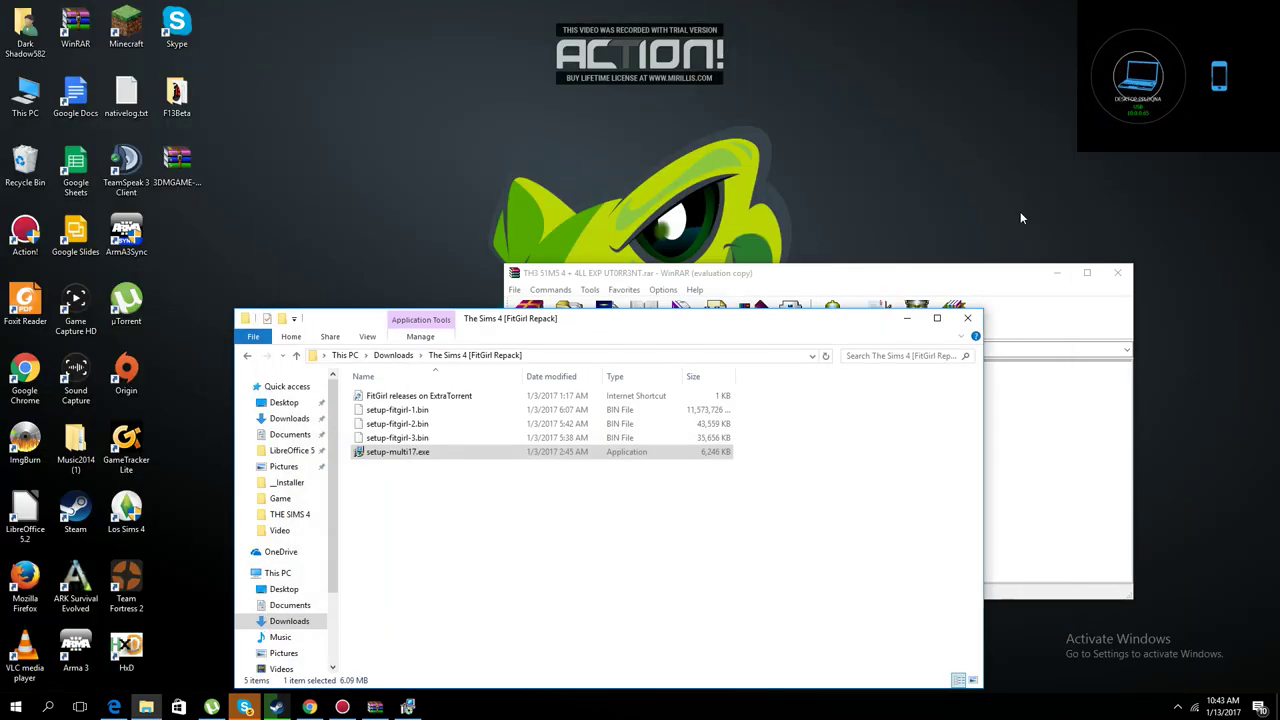
left_click(899, 322)
left_click(1057, 274)
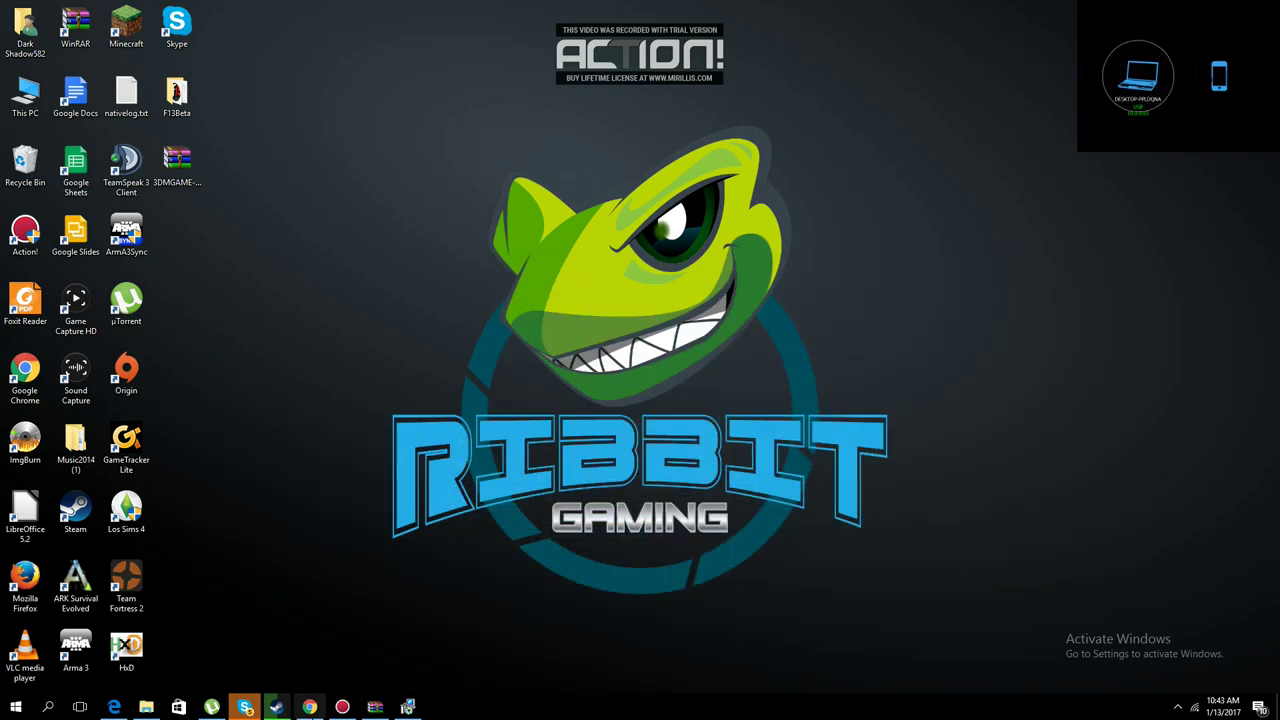